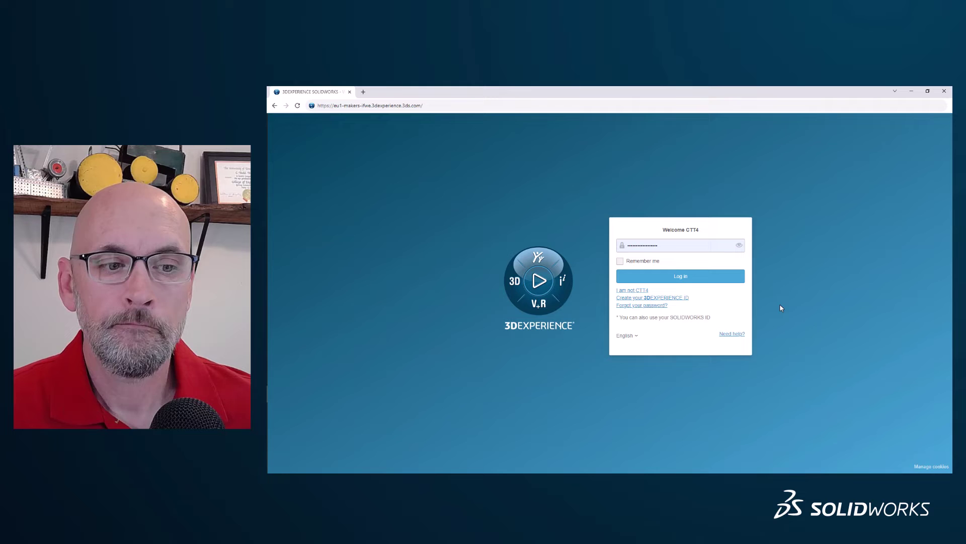
Step: Sign in and show the dashboards panel with 3DEXPERIENCE SOLIDWORKS, 3D Creator Home and My First Dashboard
left_click(720, 278)
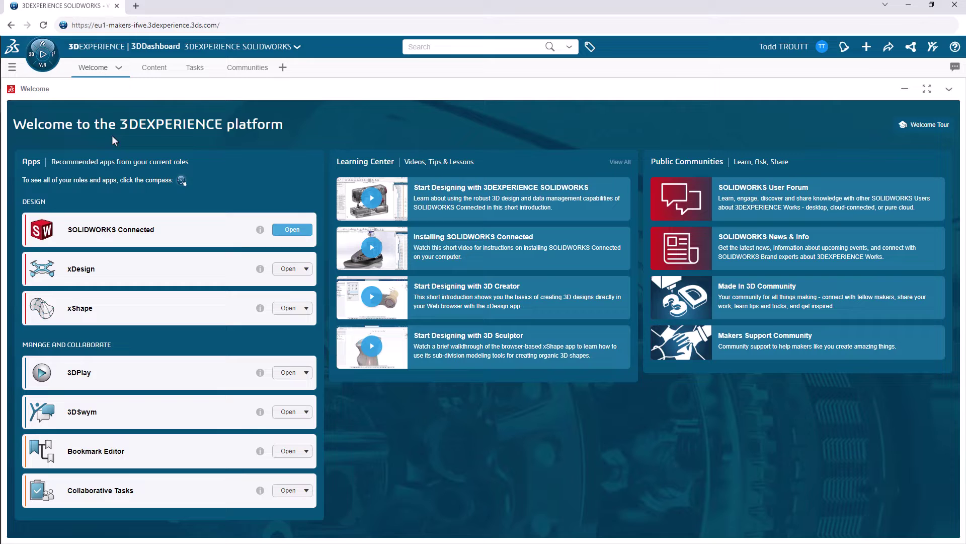
left_click(13, 71)
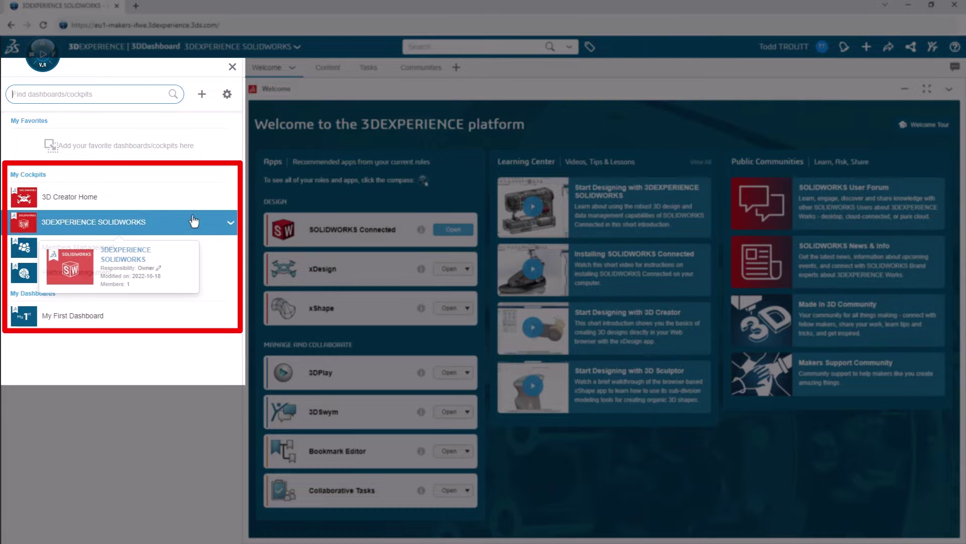
Step: Close the dashboards list, view the full Learning Center, then close it back to the Welcome dashboard
left_click(232, 67)
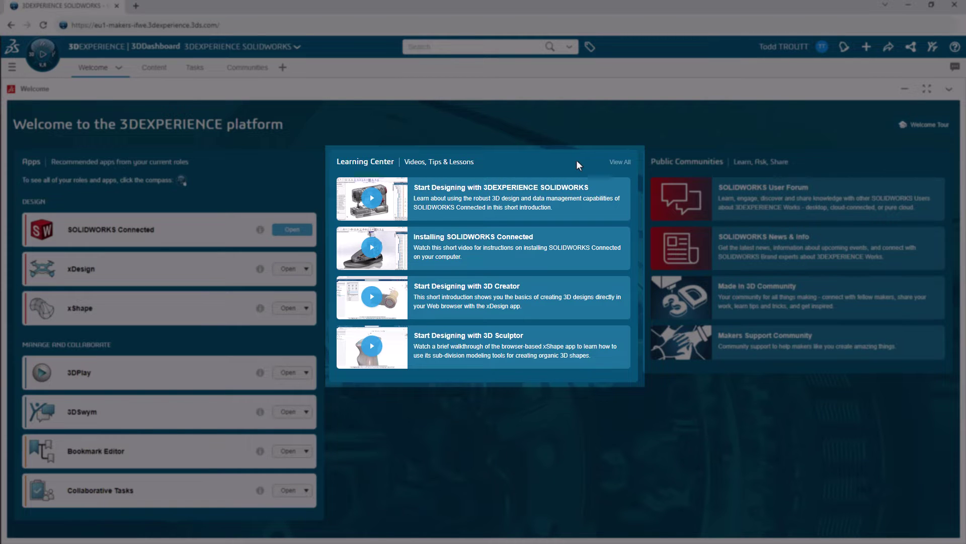
left_click(620, 163)
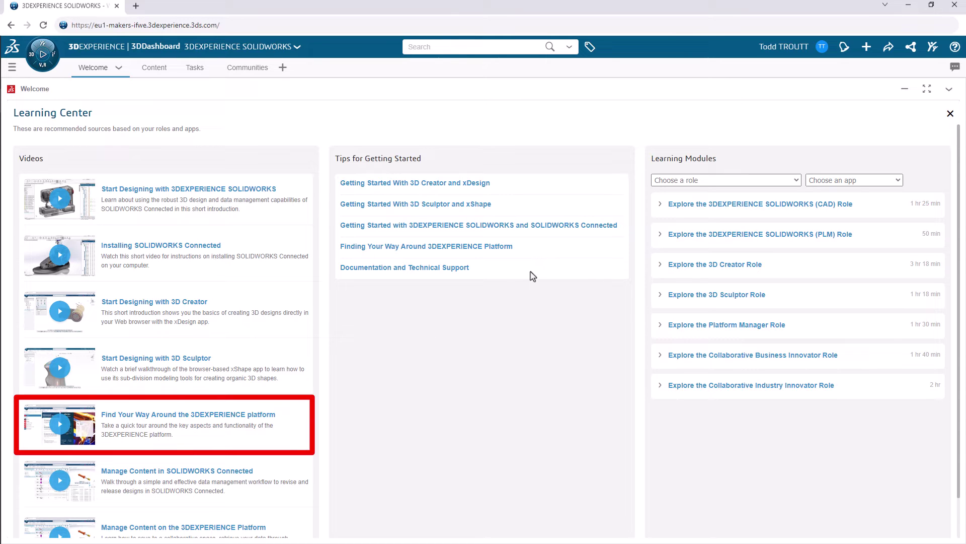
left_click(950, 115)
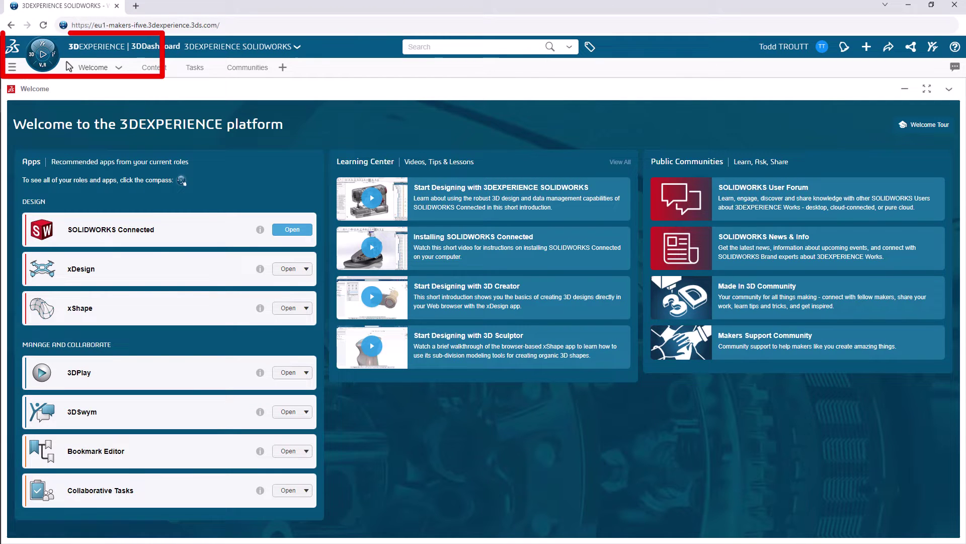
Step: From the compass, drag SOLIDWORKS Connected out of My Apps into My Favorite Apps
left_click(43, 55)
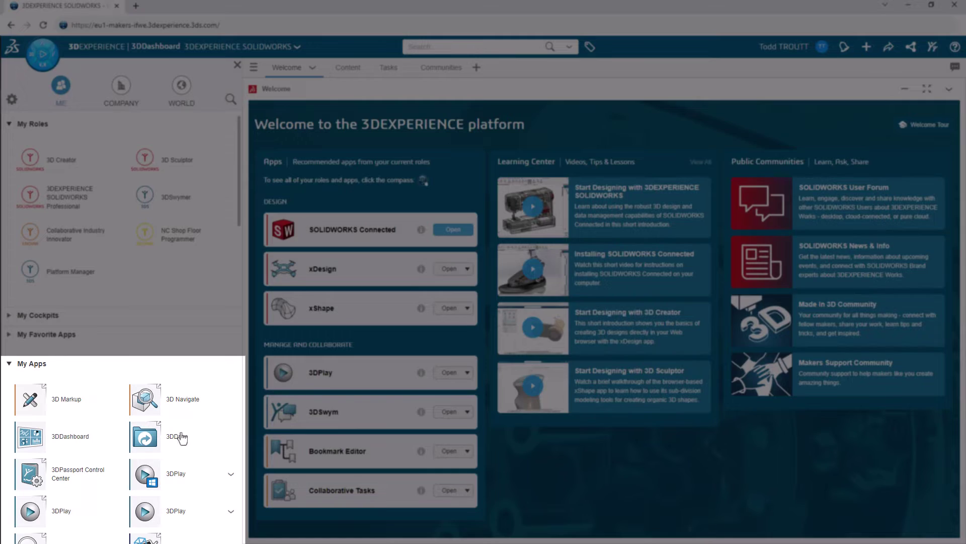
scroll(213, 454, "down", 5)
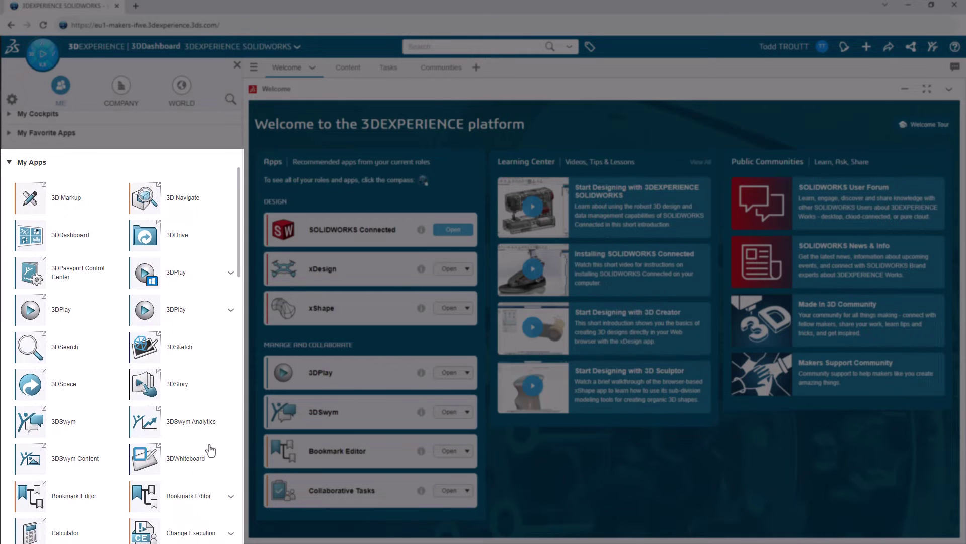
scroll(208, 450, "down", 7)
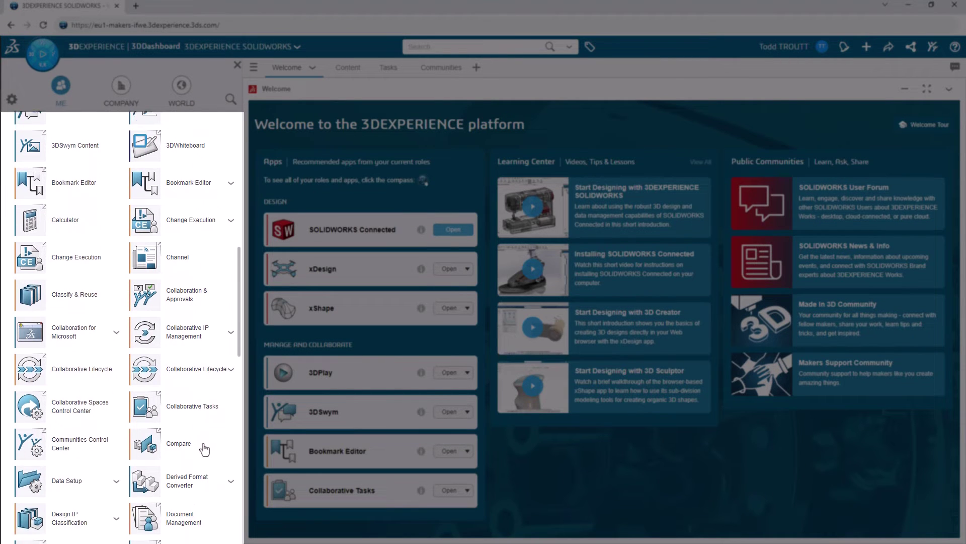
scroll(202, 448, "down", 6)
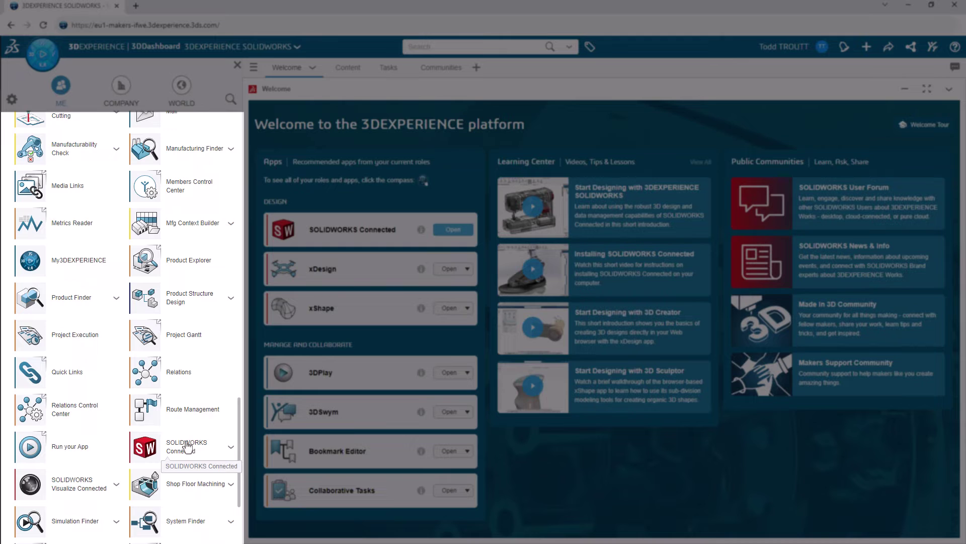
left_click_drag(184, 447, 142, 305)
Step: In Bookmark Editor, expand ASY LOCKING ROD HOLDER to its three parts, then list ARR15's six sub-bookmarks
left_click(238, 65)
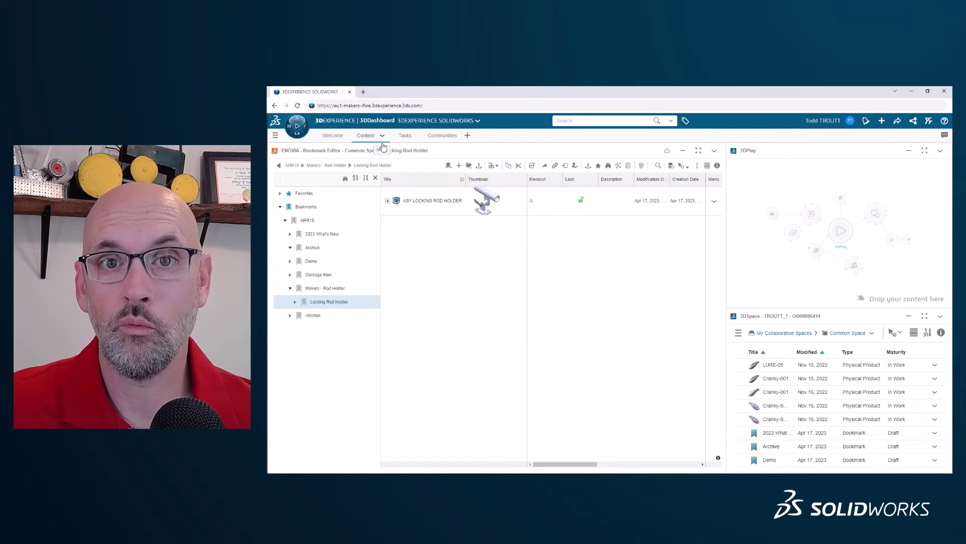
left_click(325, 288)
left_click(343, 305)
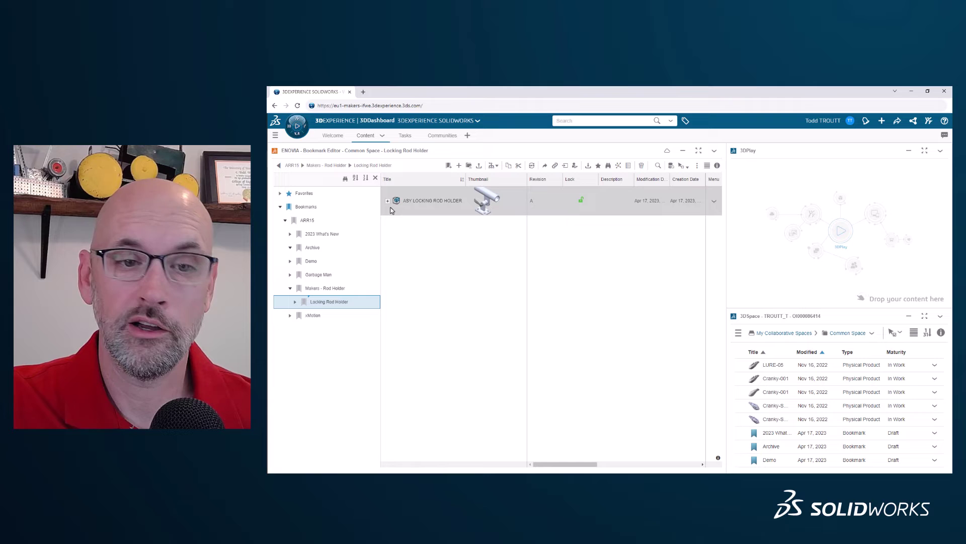
left_click(388, 200)
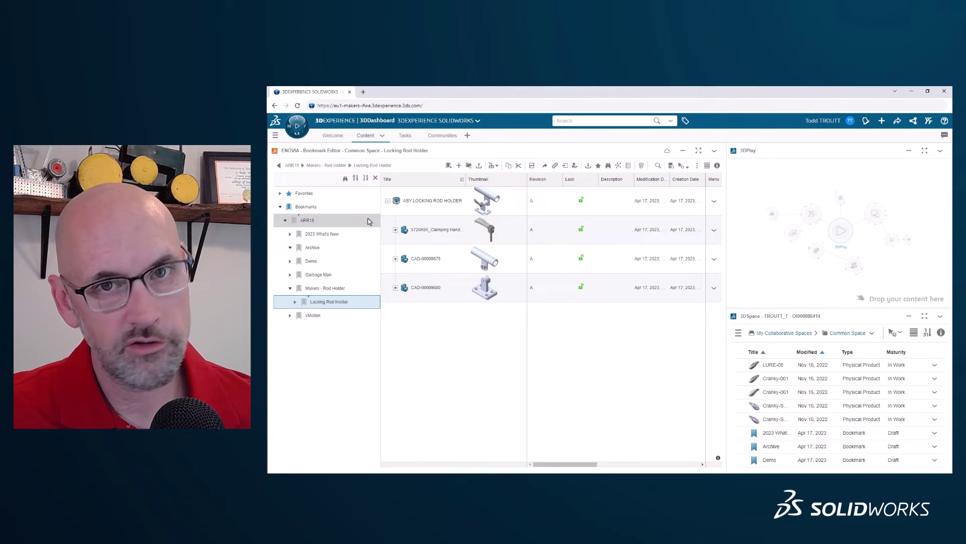
left_click(308, 221)
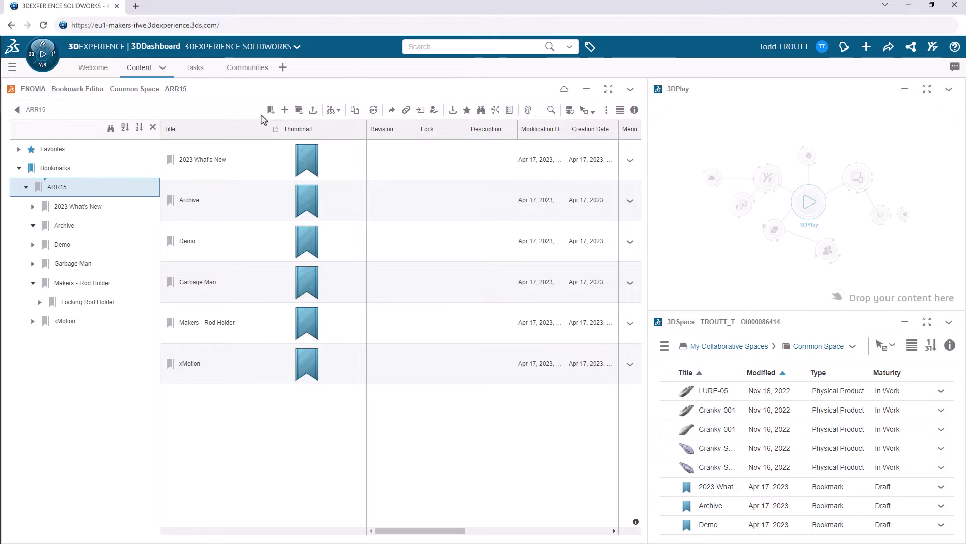
Step: Create bookmark 'Desk Gadgets' inside ARR15, then a 'New Version' bookmark inside Makers - Rod Holder
left_click(449, 165)
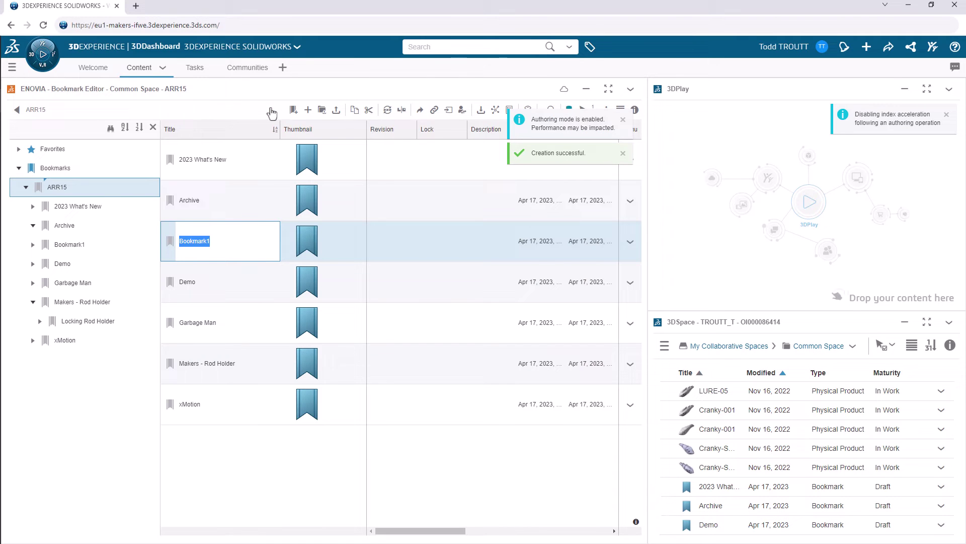
type("Desk Gadgets")
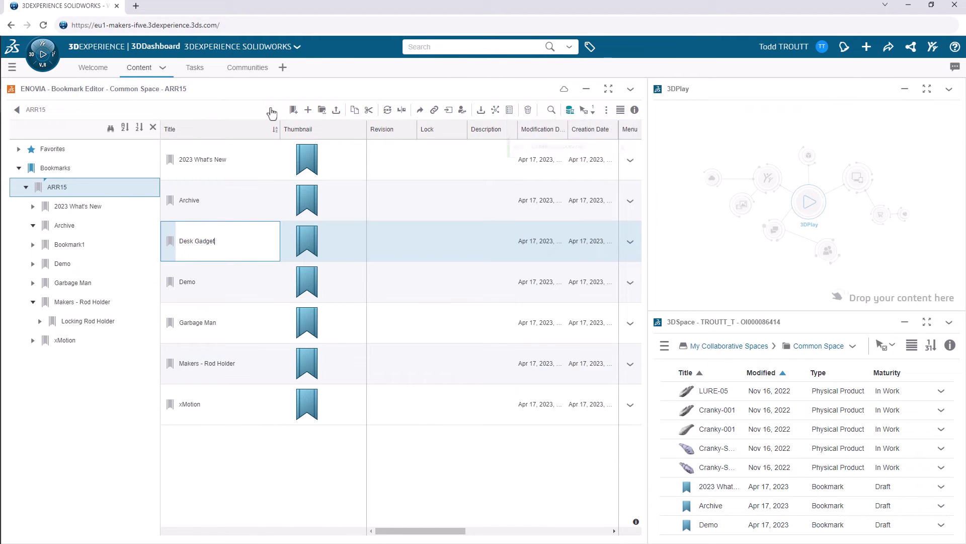
key("Return")
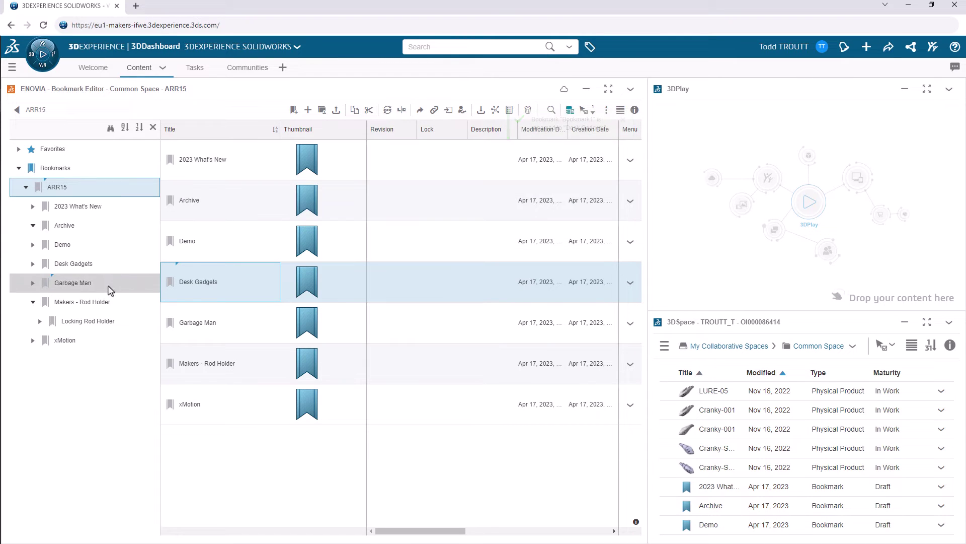
left_click(88, 302)
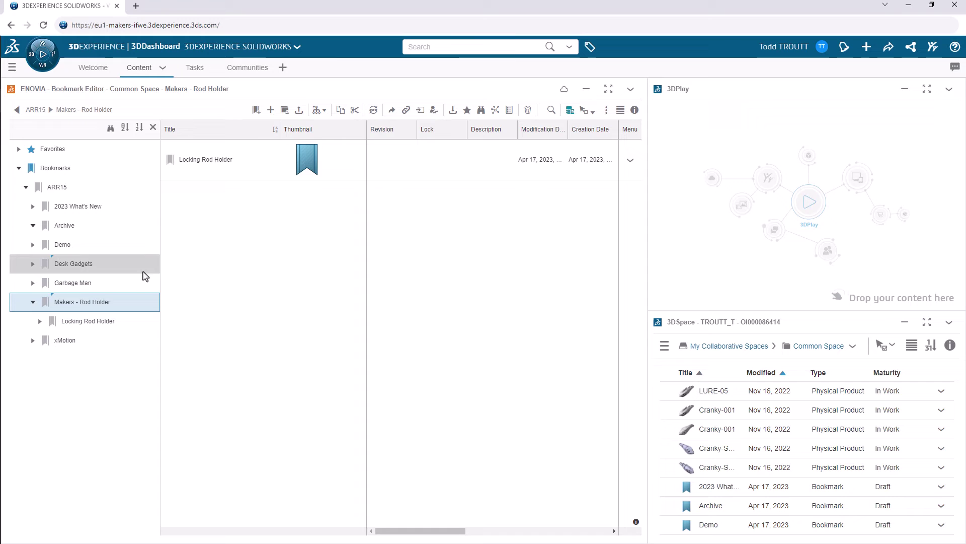
left_click(256, 111)
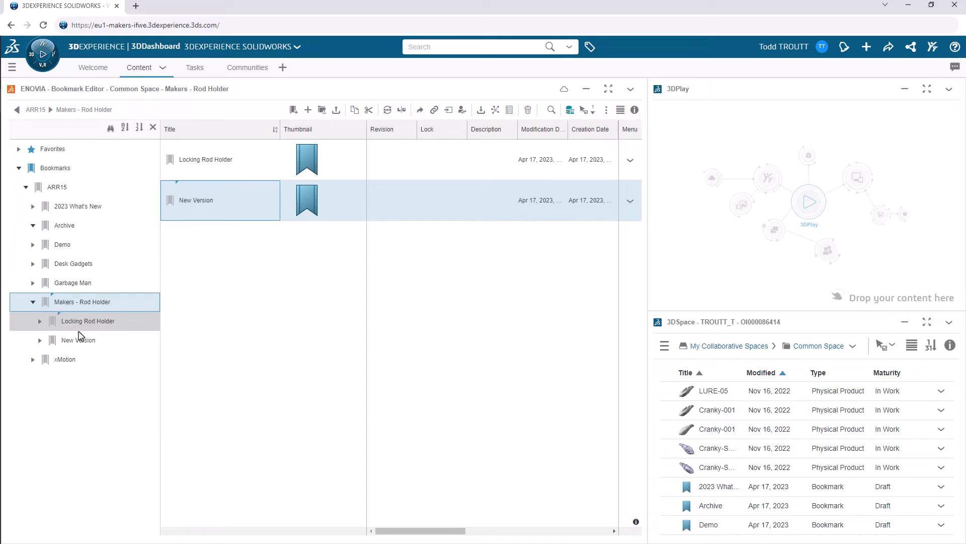
Step: Bring up actions for New Version and the rod holder assembly, then dismiss them without deleting anything
right_click(78, 339)
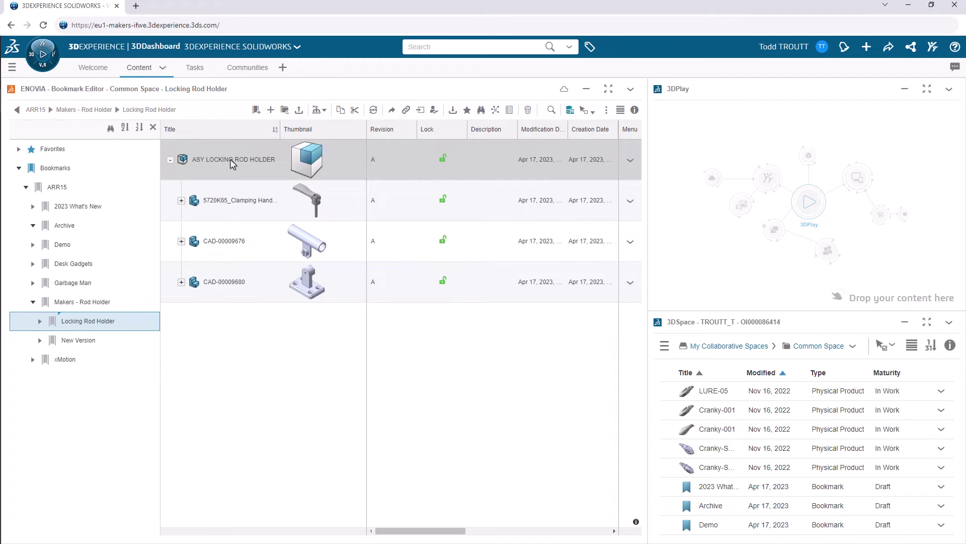
right_click(238, 164)
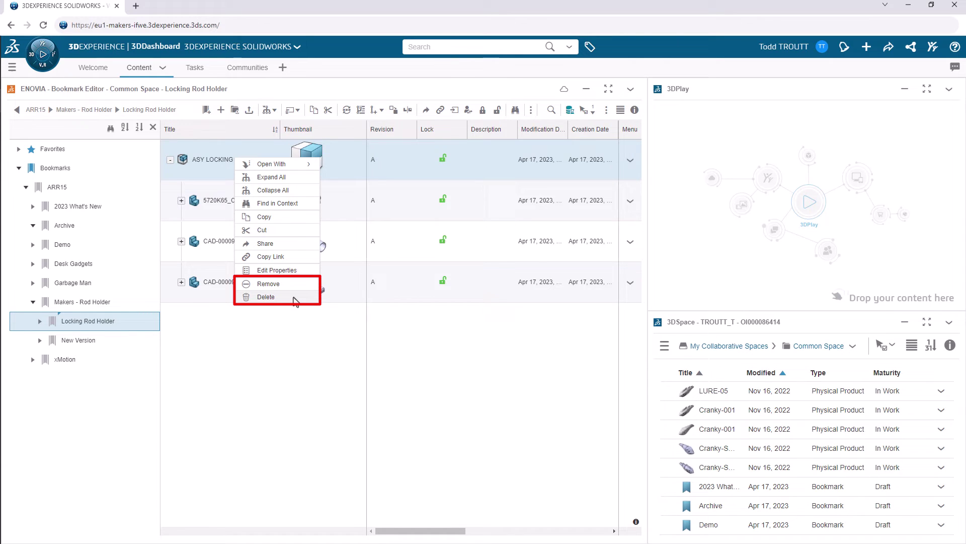
left_click(284, 323)
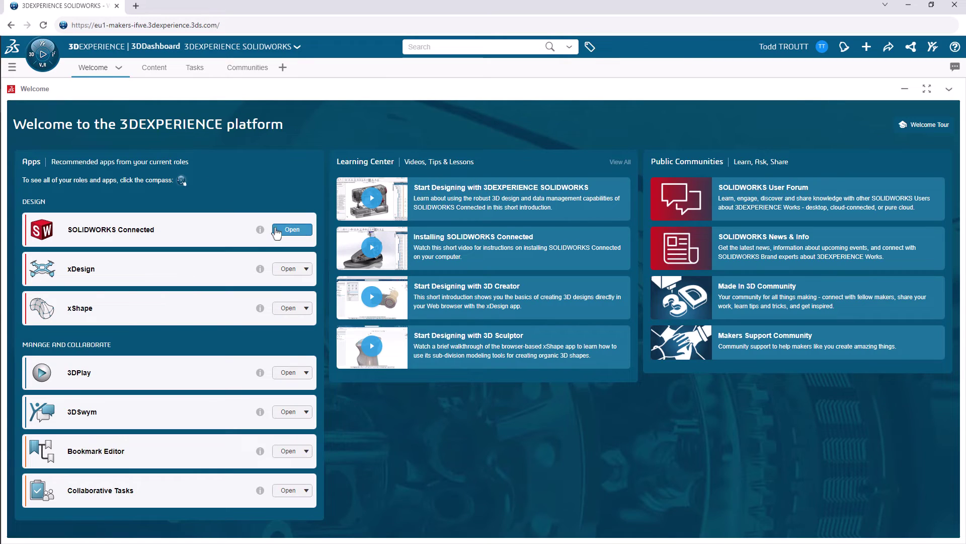
Step: Launch SOLIDWORKS Connected in Common Space and choose to open a file from 3DEXPERIENCE
left_click(275, 231)
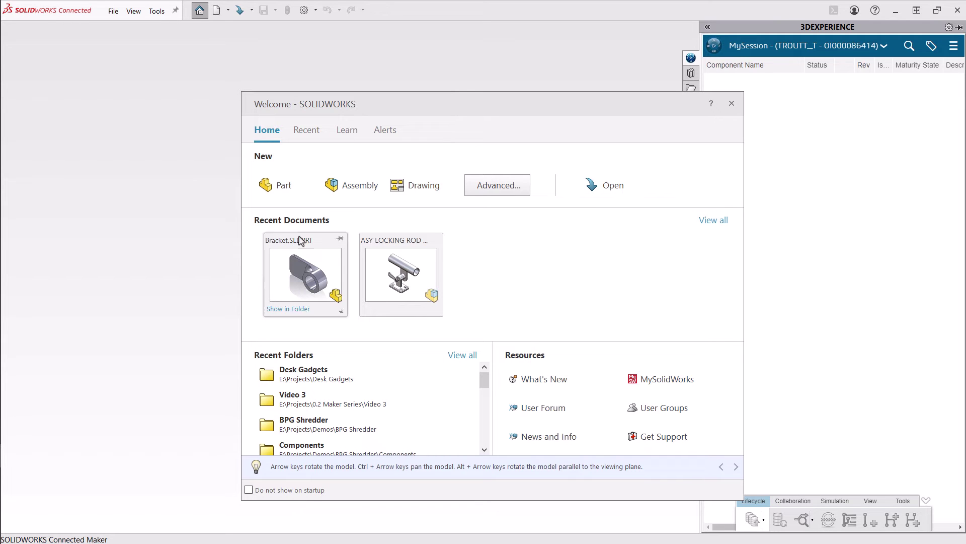
left_click(613, 186)
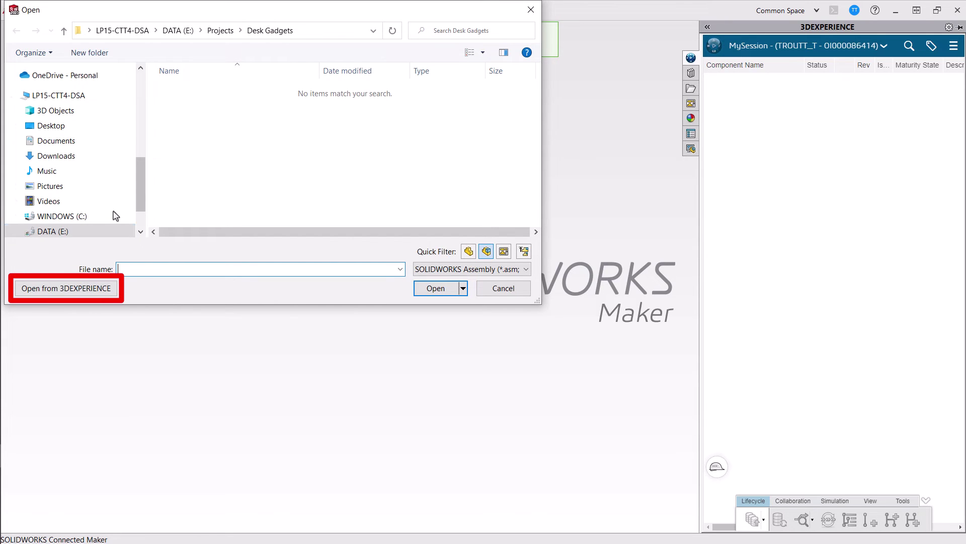
left_click(104, 286)
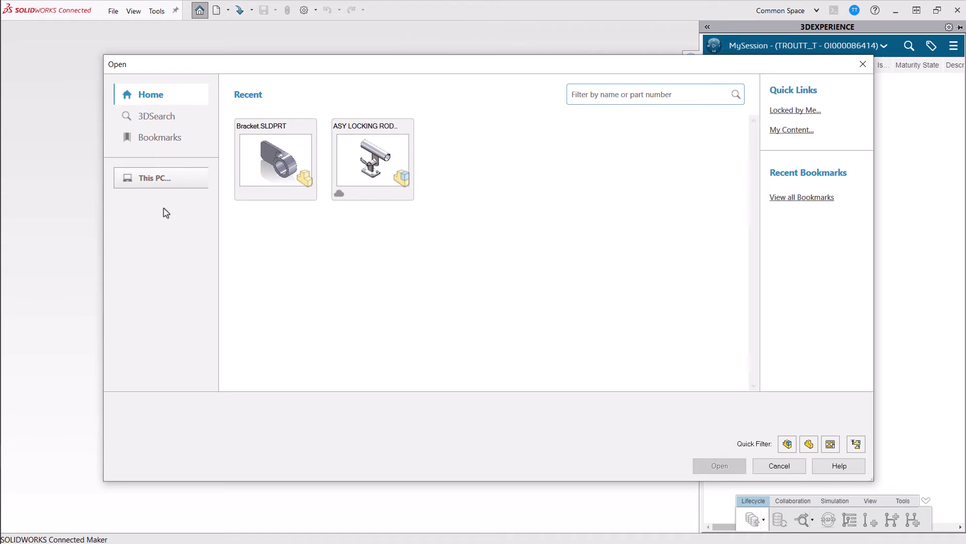
Step: Open ASY LOCKING ROD HOLDER from Bookmarks > ARR15 > Makers - Rod Holder > Locking Rod Holder
left_click(193, 144)
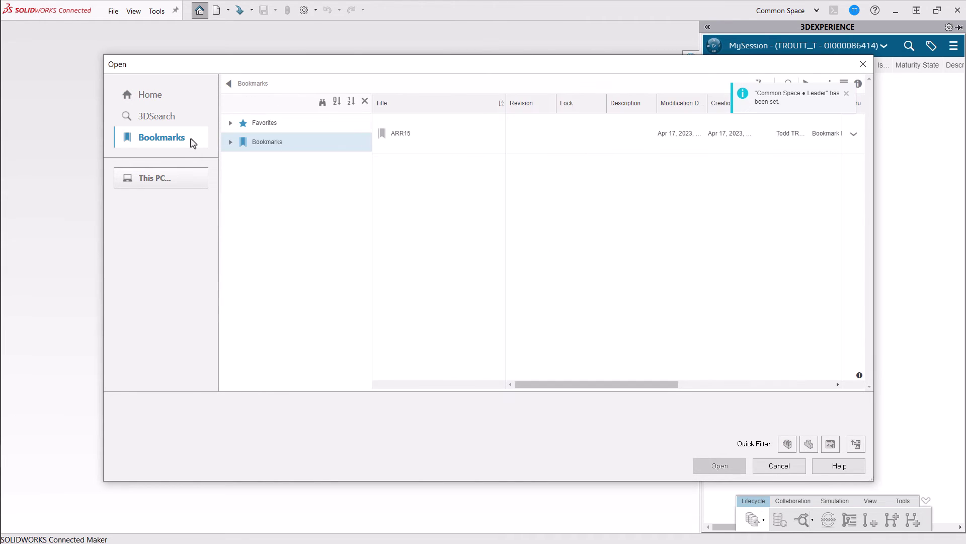
left_click(230, 142)
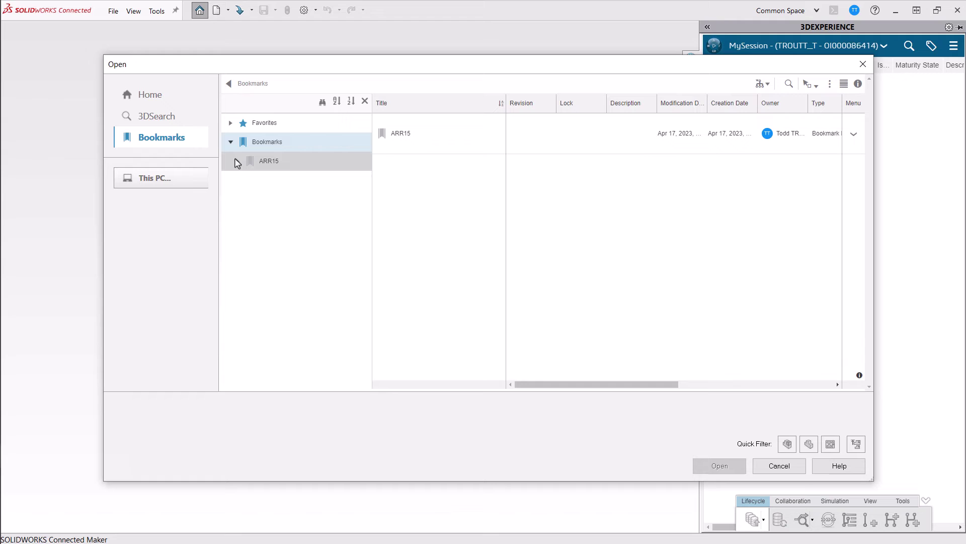
left_click(238, 162)
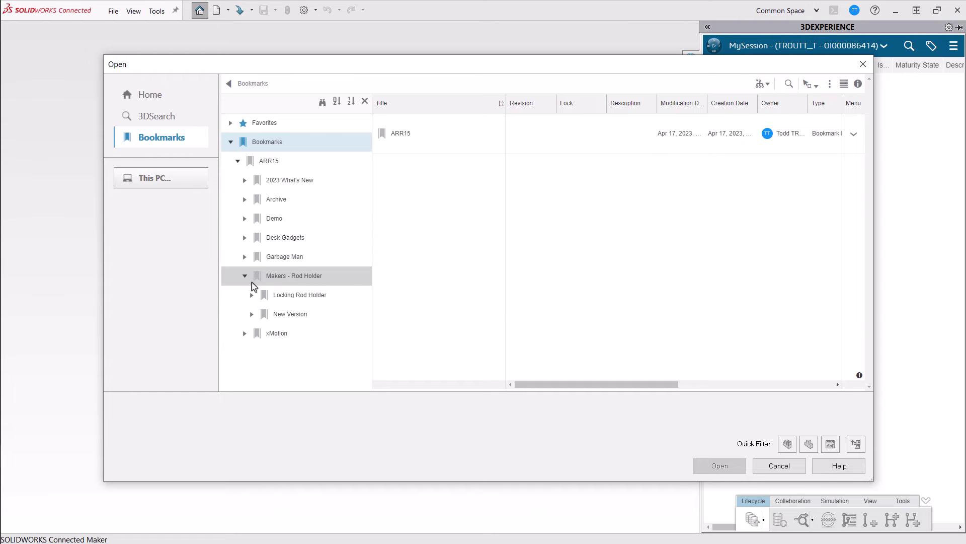
left_click(282, 295)
left_click(478, 177)
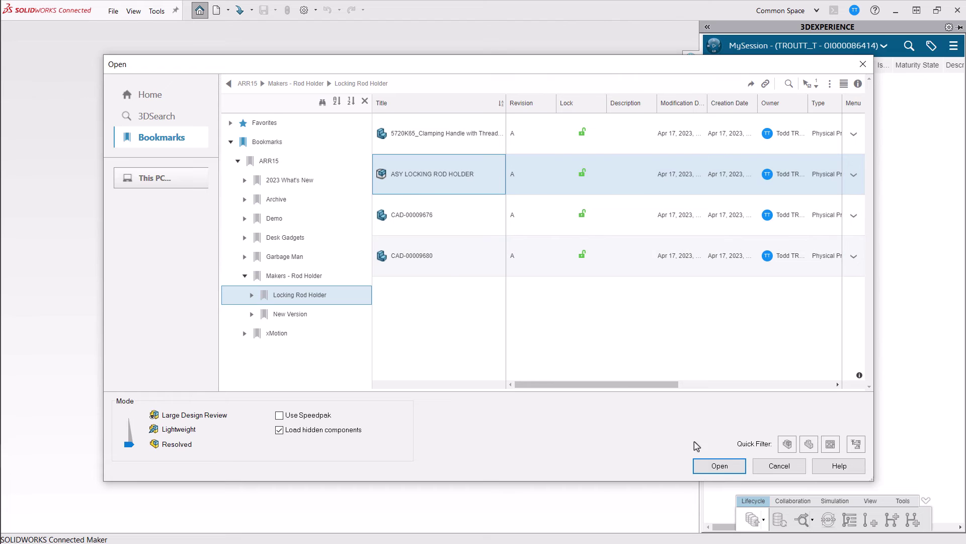
left_click(720, 465)
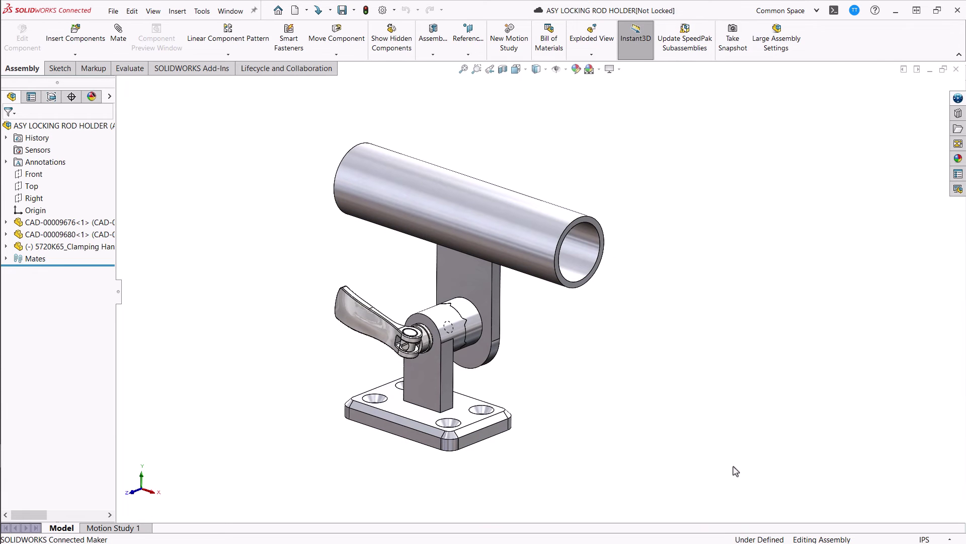
Step: Lock the ASY LOCKING ROD HOLDER assembly for editing from the 3DEXPERIENCE task pane
left_click(952, 102)
left_click_drag(630, 217, 599, 211)
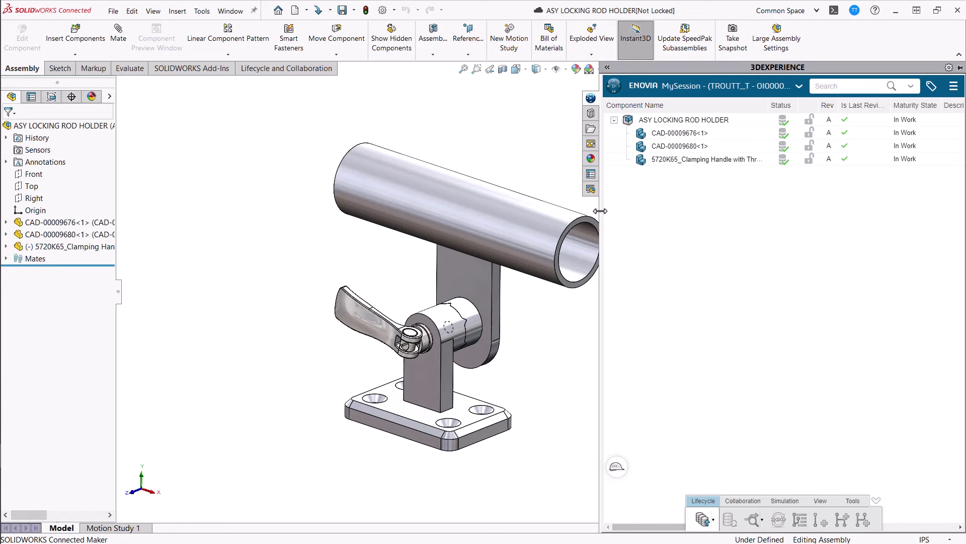
left_click(810, 121)
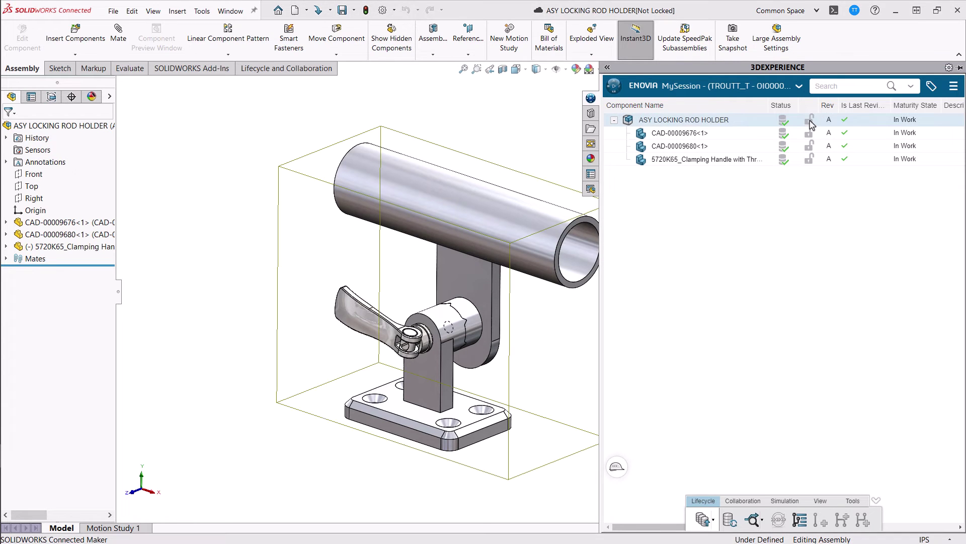
right_click(811, 124)
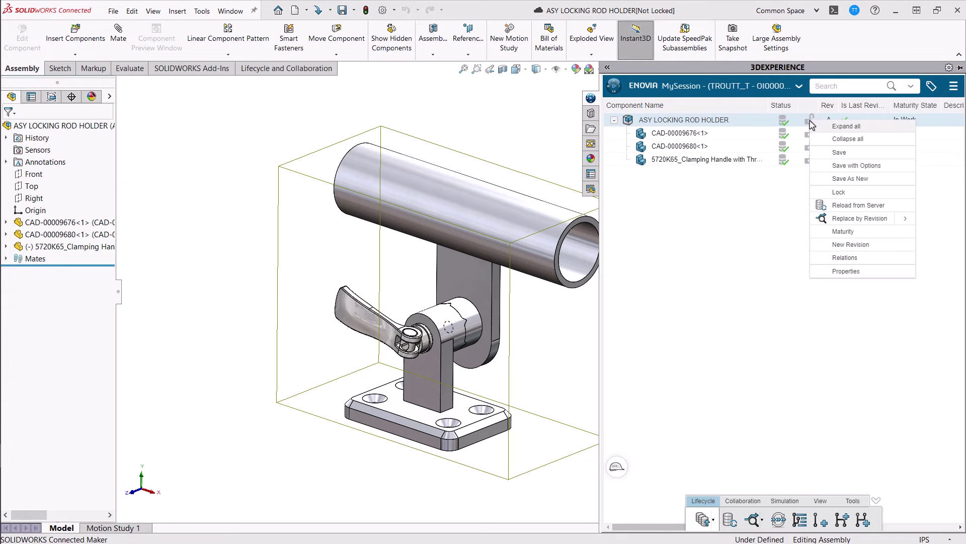
left_click(855, 195)
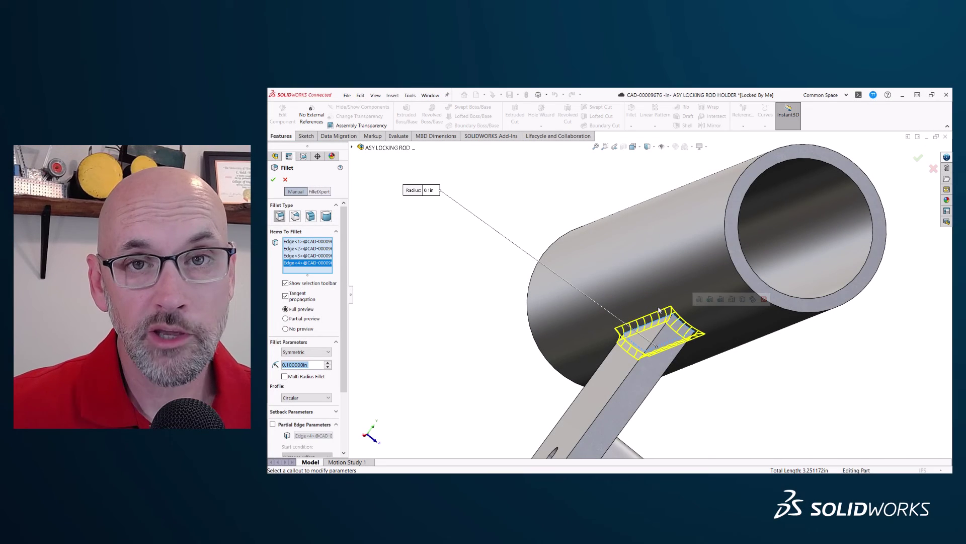
Step: Accept a 0.1in fillet on the tube-support edges and exit part editing
right_click(658, 309)
left_click(672, 313)
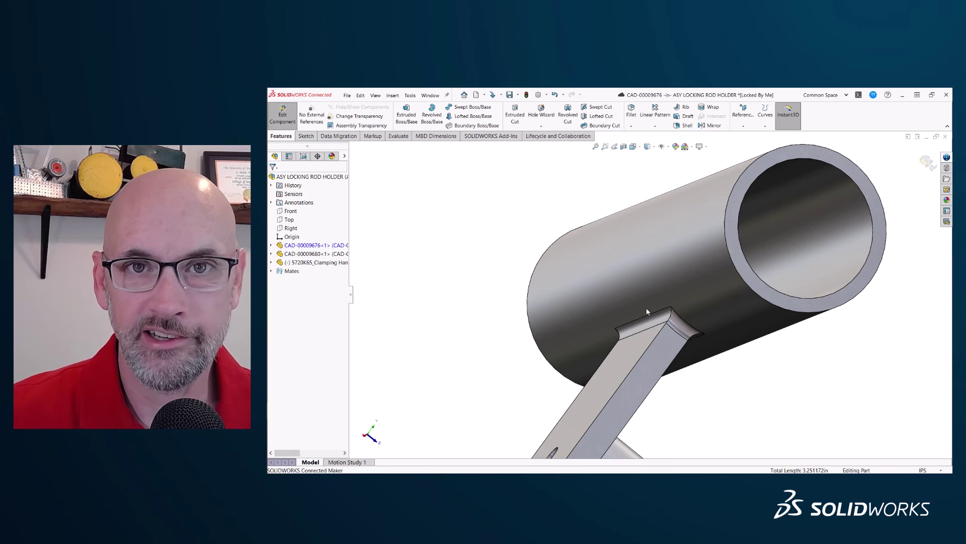
middle_click_drag(647, 307, 803, 391)
key("f")
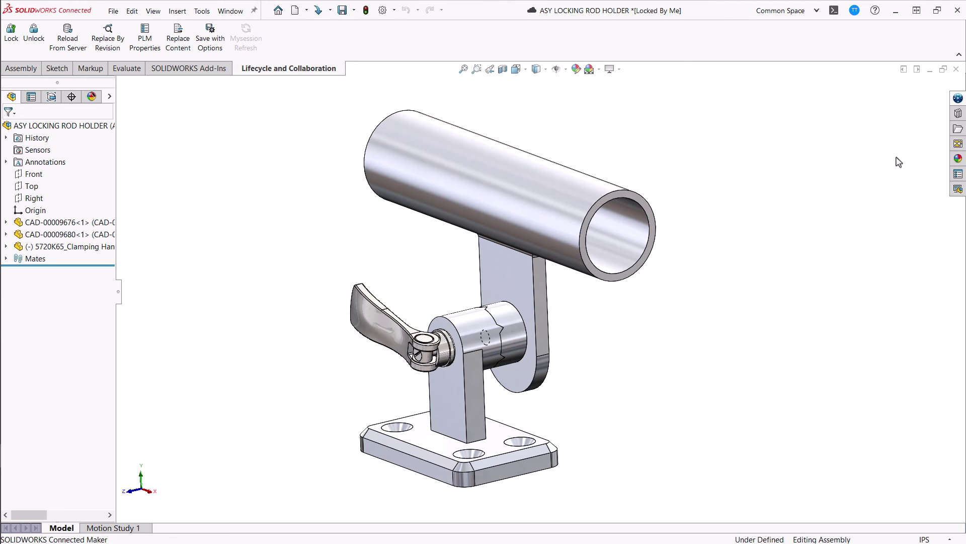
Step: Save the assembly with options, locking CAD-00009676 and unlocking files after saving
left_click(958, 99)
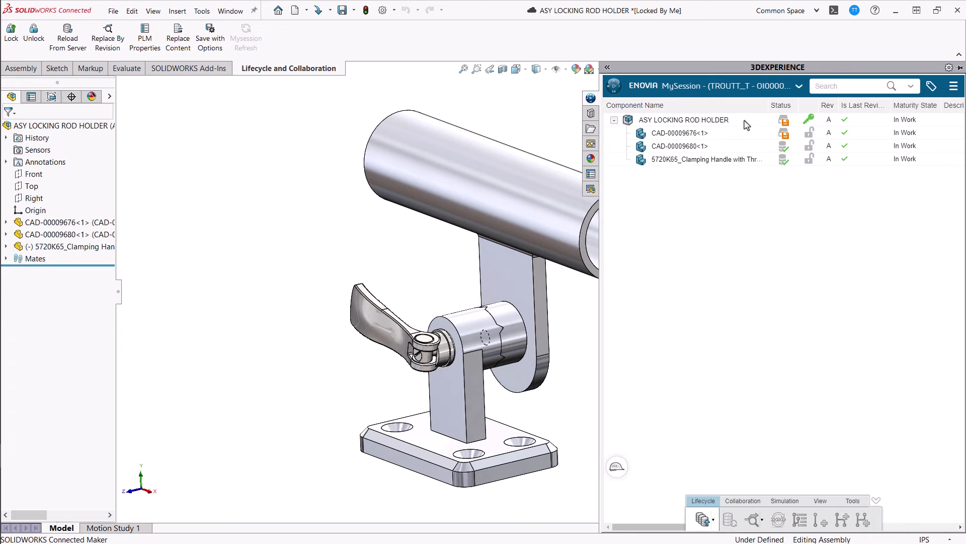
right_click(721, 120)
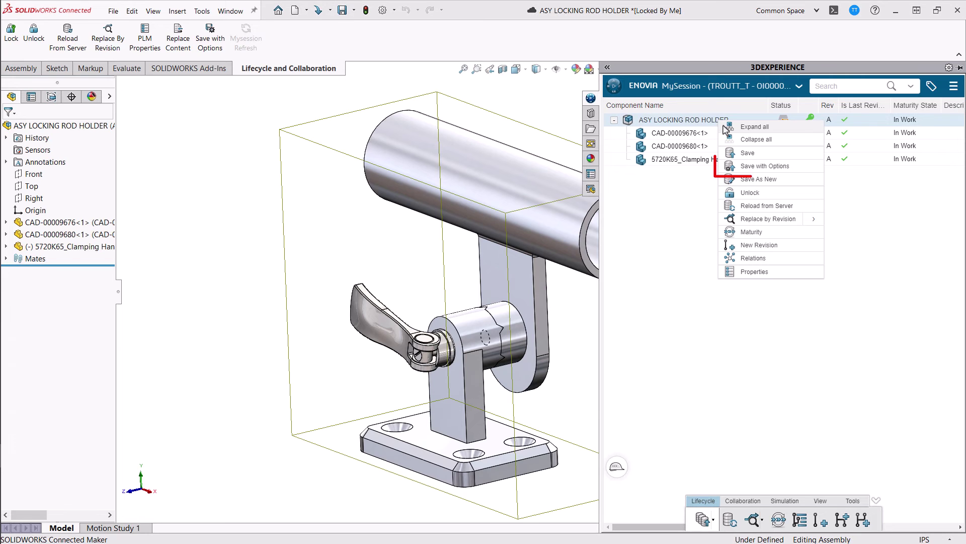
left_click(796, 169)
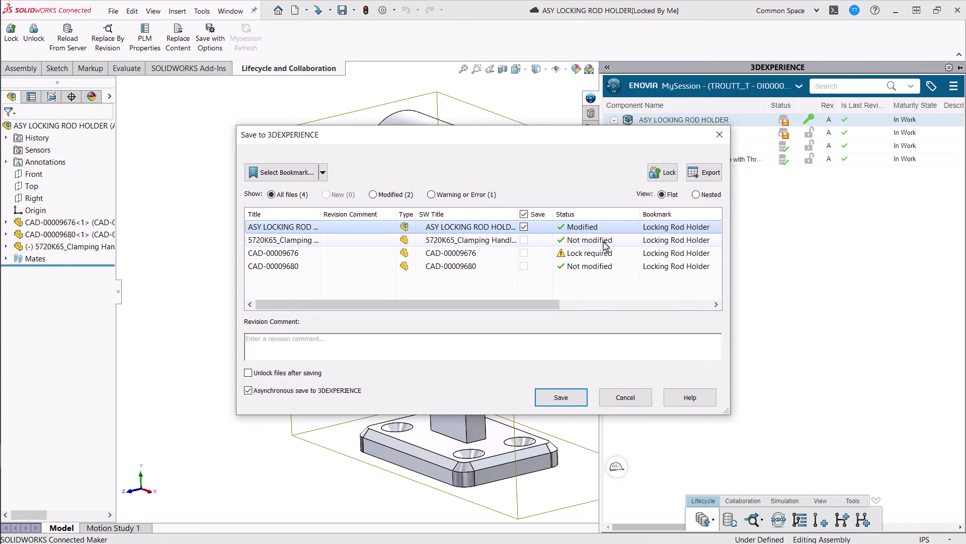
left_click(579, 253)
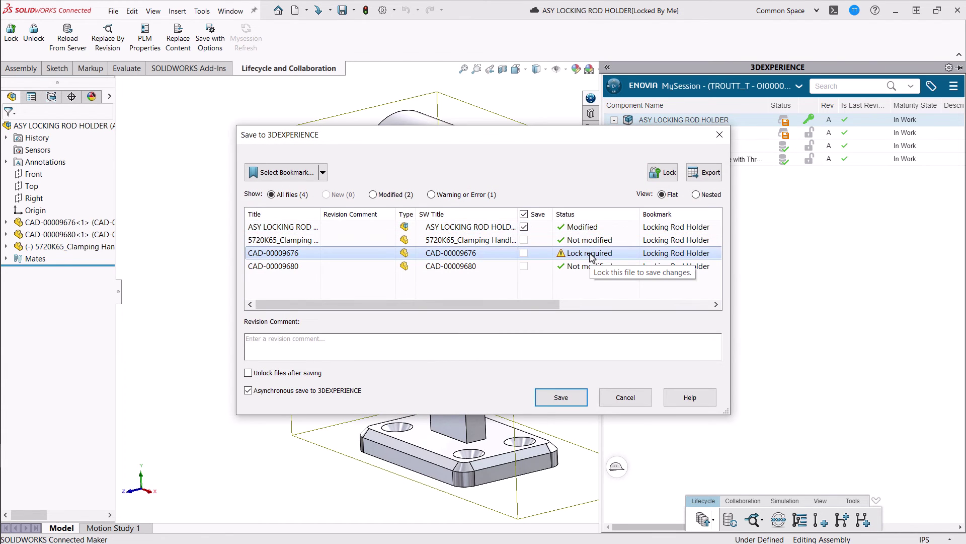
left_click(666, 176)
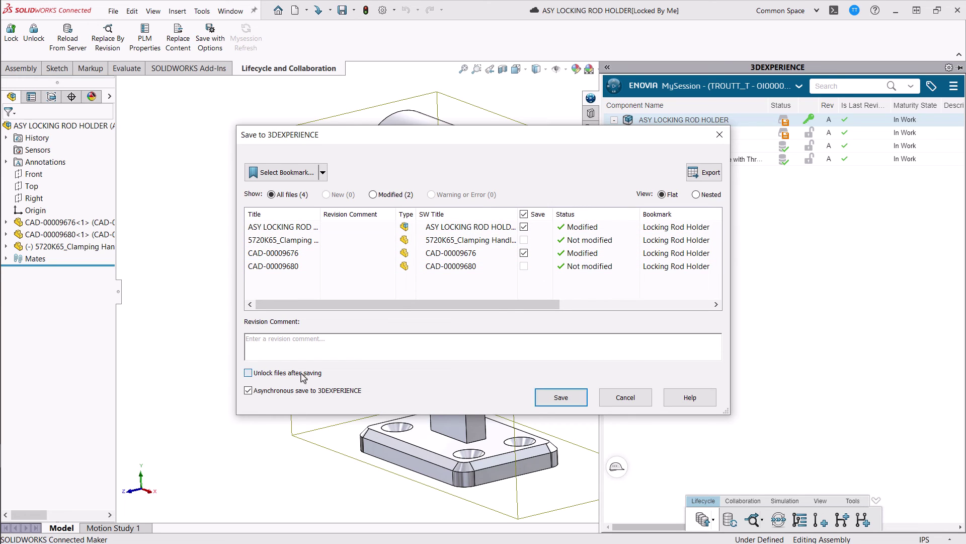
left_click(575, 402)
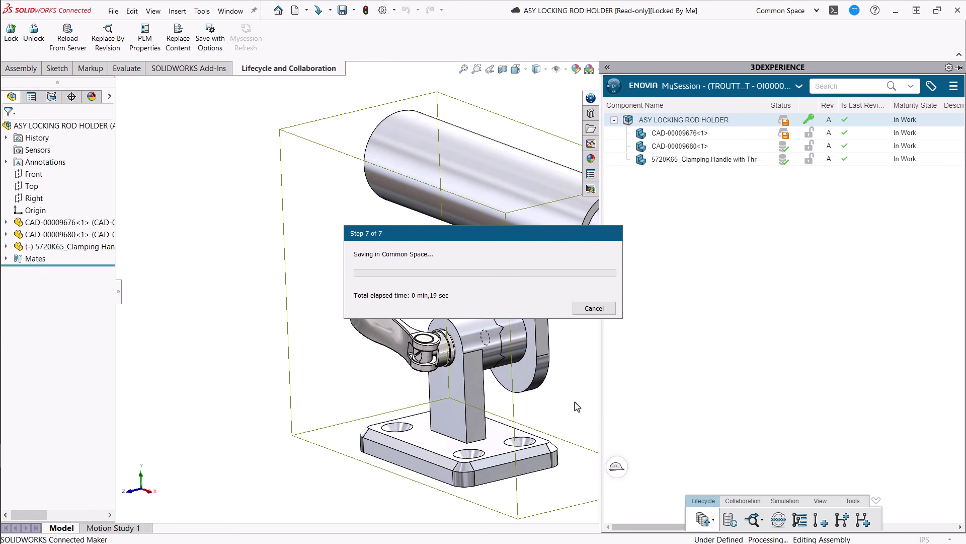